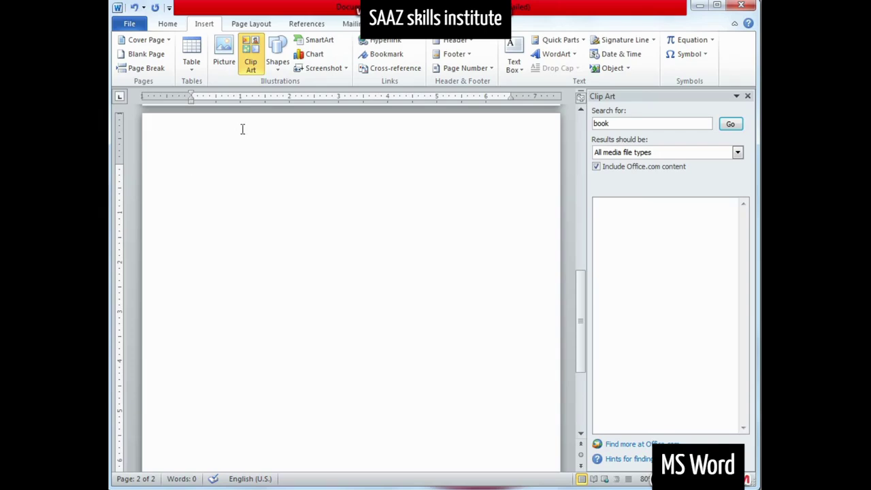
Search the clip art for "computer" and insert the picture of the woman working at a computer on the blank page
double_click(616, 124)
text(computer)
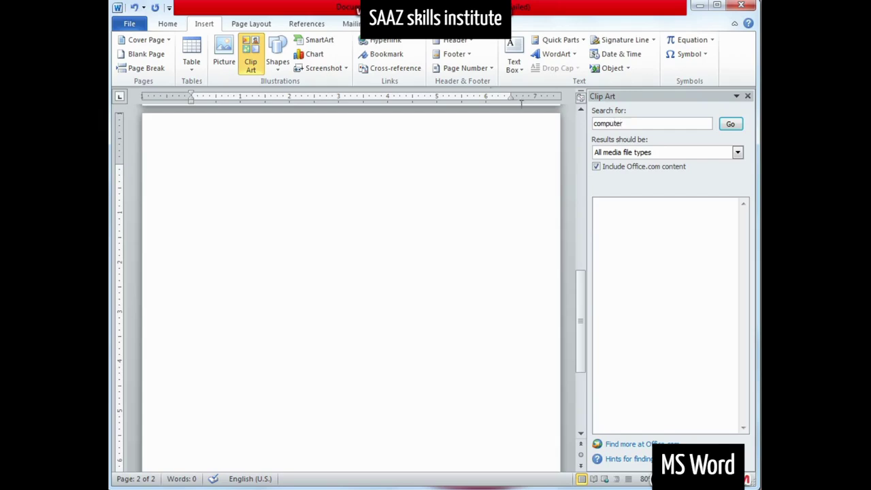
click(732, 127)
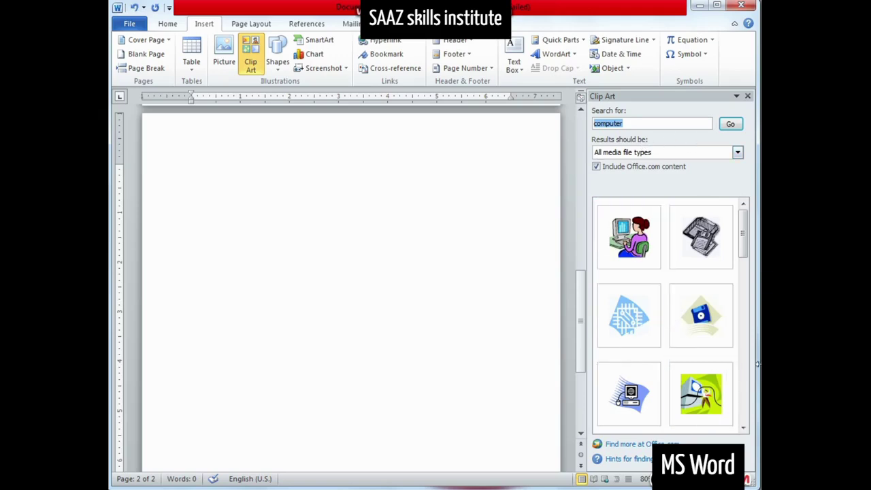
mouse_move(744, 234)
mouse_down()
mouse_move(745, 295)
mouse_move(744, 234)
mouse_up()
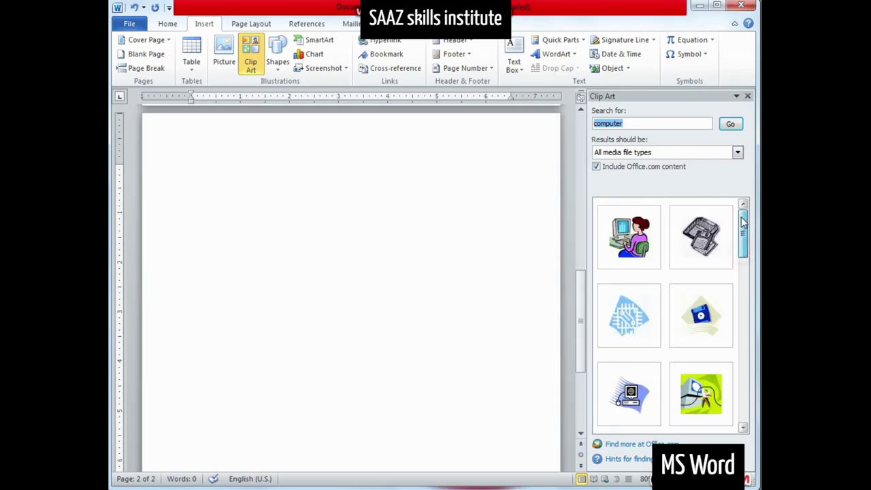
click(640, 246)
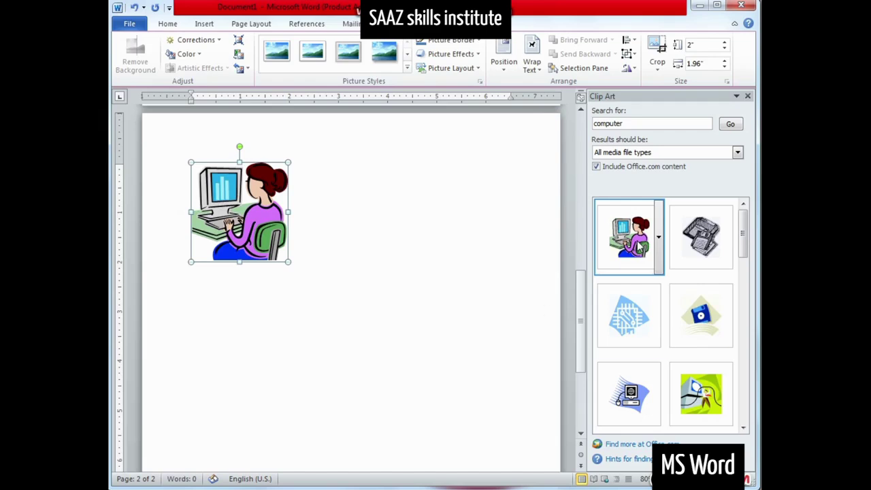
click(330, 301)
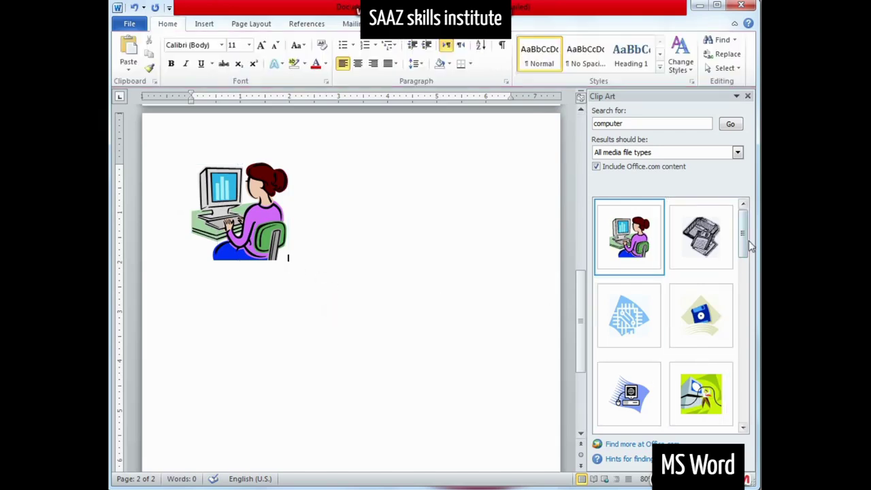
Insert the clip art of two computers linked across a globe beside the first picture and enlarge it to 2.16" by 2.5"
drag(743, 237, 743, 286)
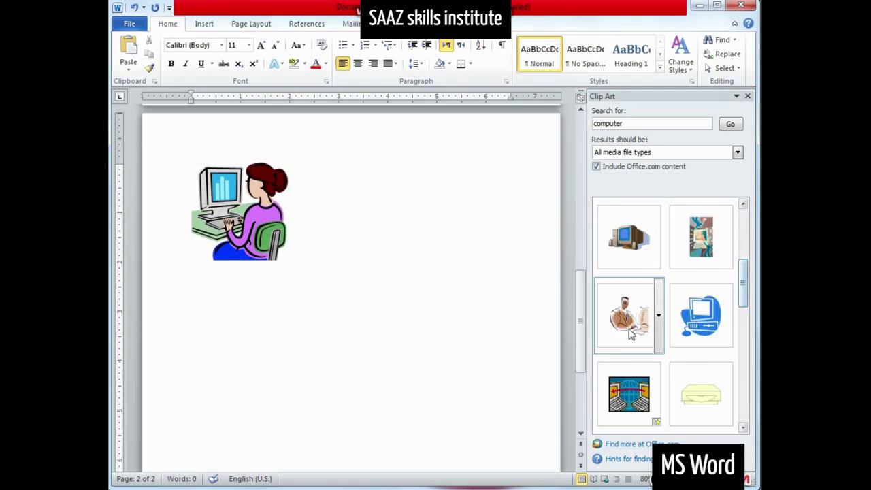
click(630, 399)
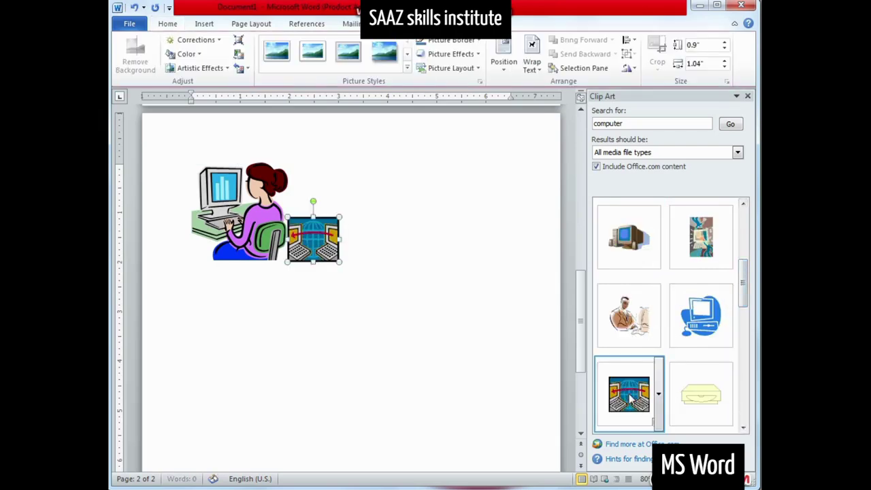
click(332, 264)
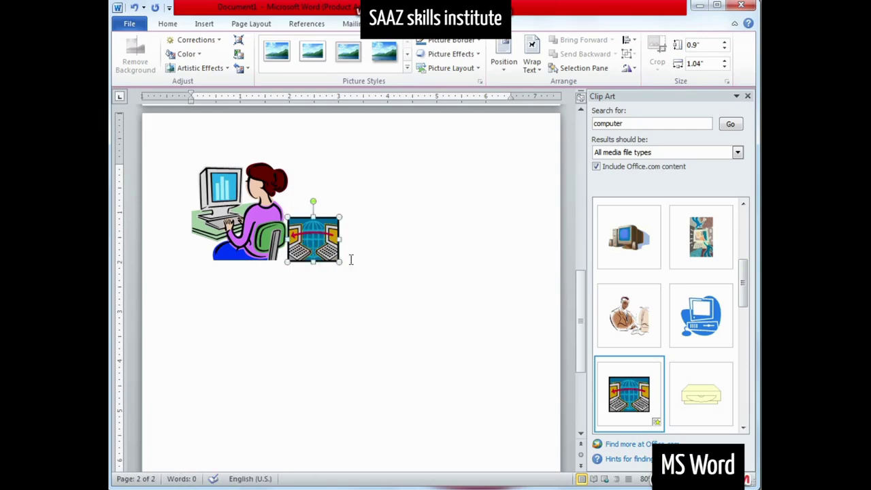
drag(345, 266, 379, 328)
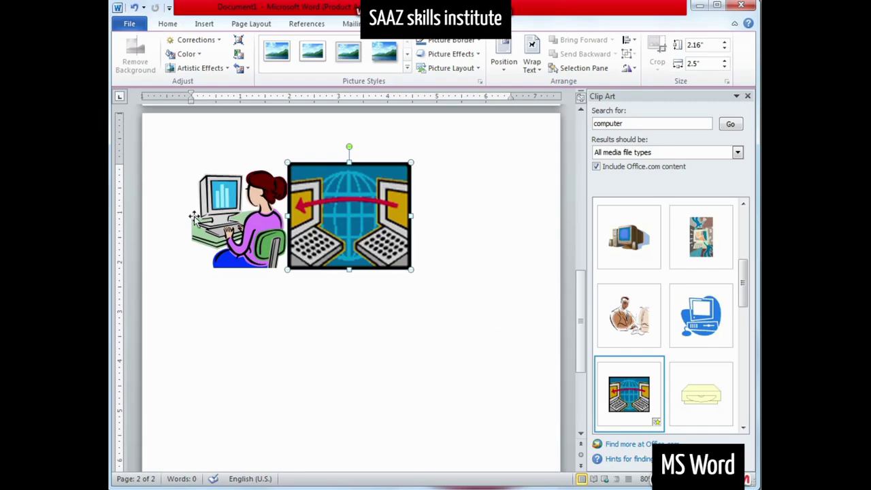
click(481, 294)
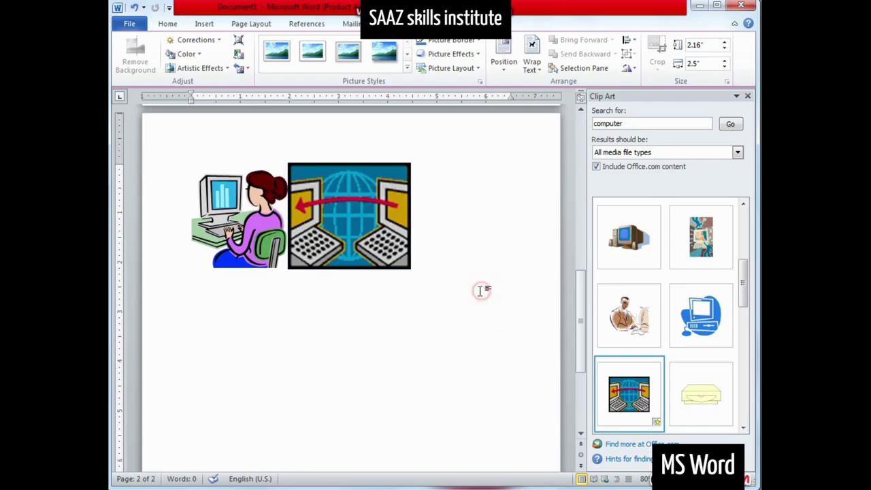
Add a page break below the two pictures and place the cursor at the start of the new page
click(292, 335)
key(ctrl+Return)
click(190, 163)
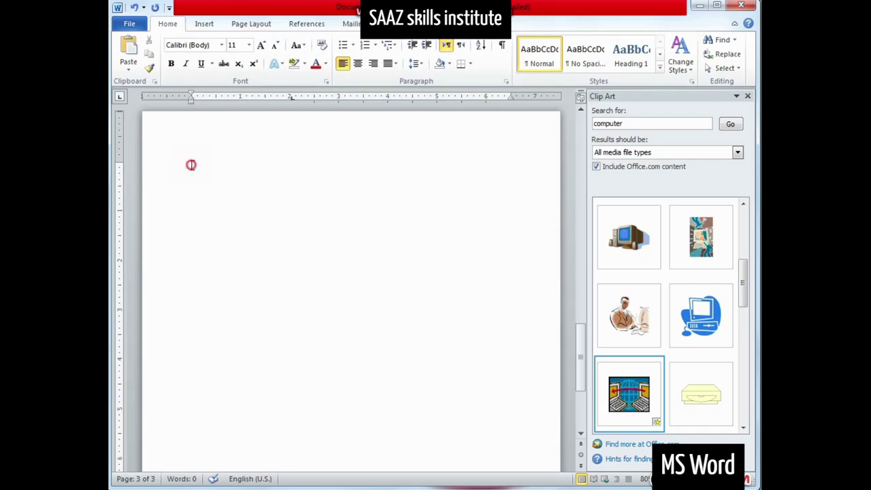
Draw a horizontal arrow line about 1.5 inches long on the new page and close the Clip Art pane
click(205, 25)
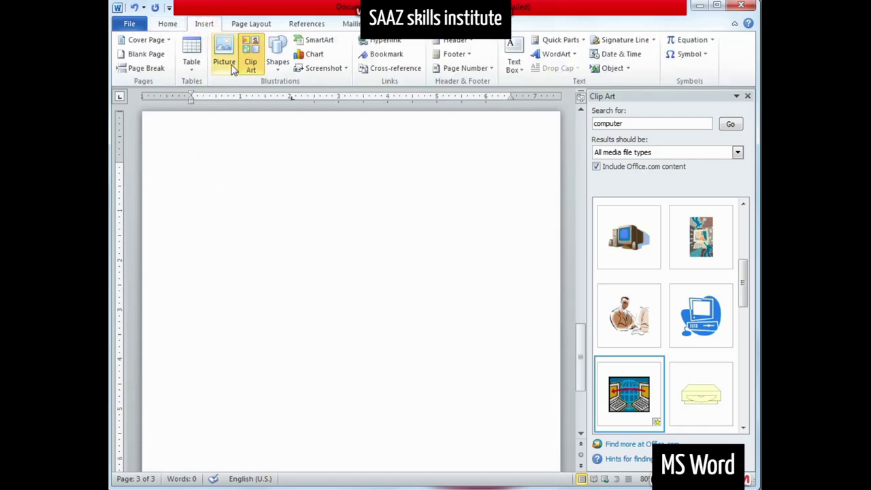
click(278, 64)
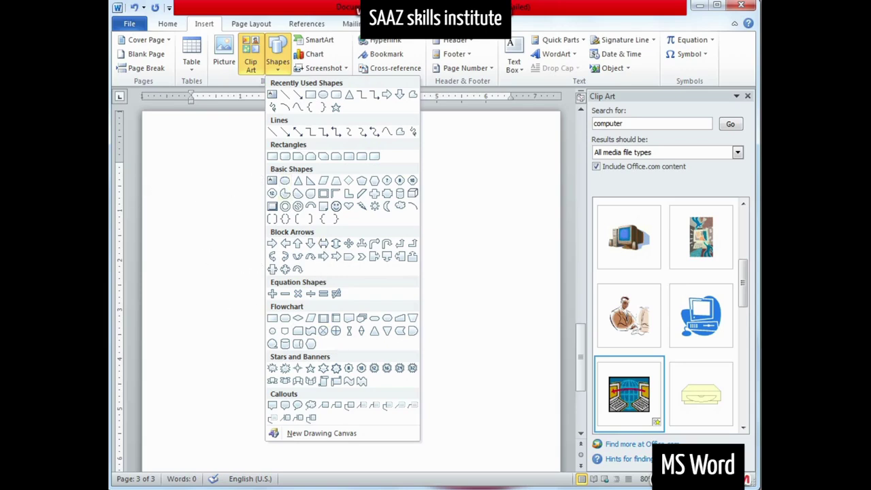
click(298, 96)
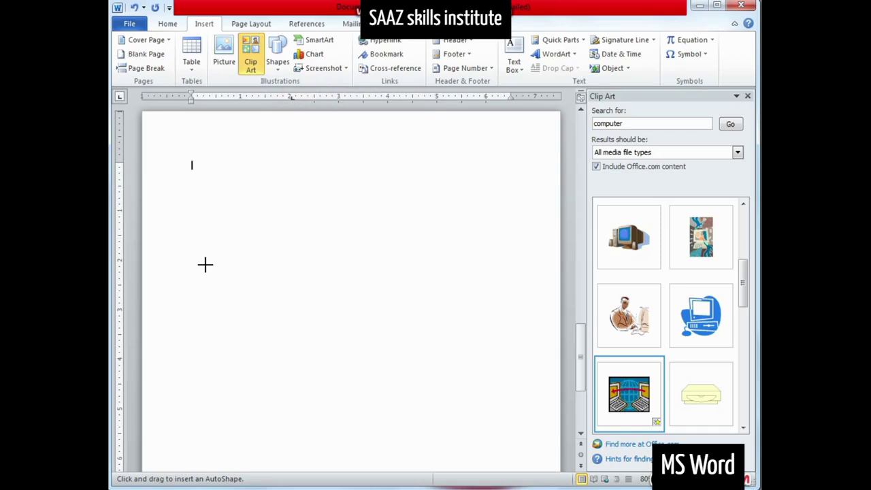
drag(205, 265, 277, 264)
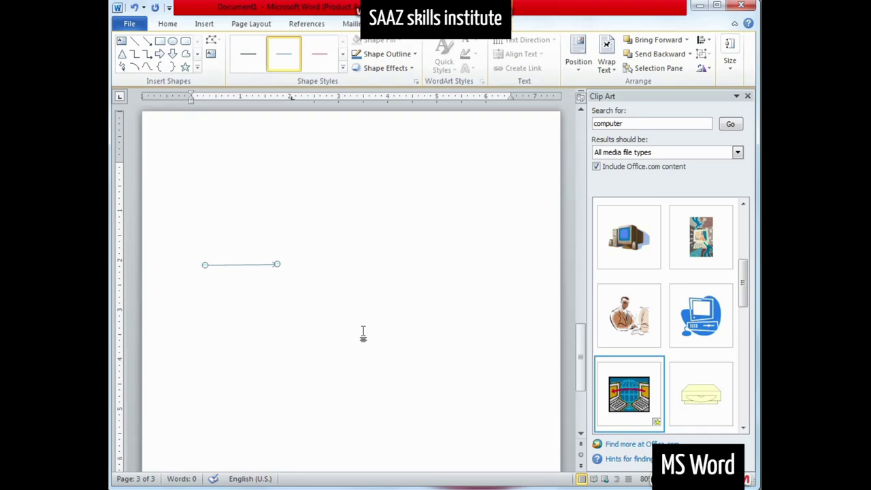
click(747, 96)
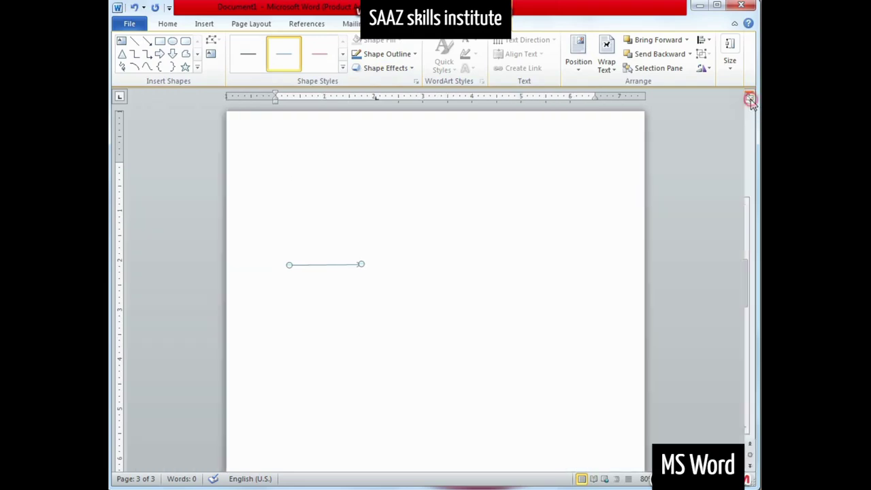
Apply the heaviest black line style to the arrow and recolour its outline standard dark blue
click(198, 69)
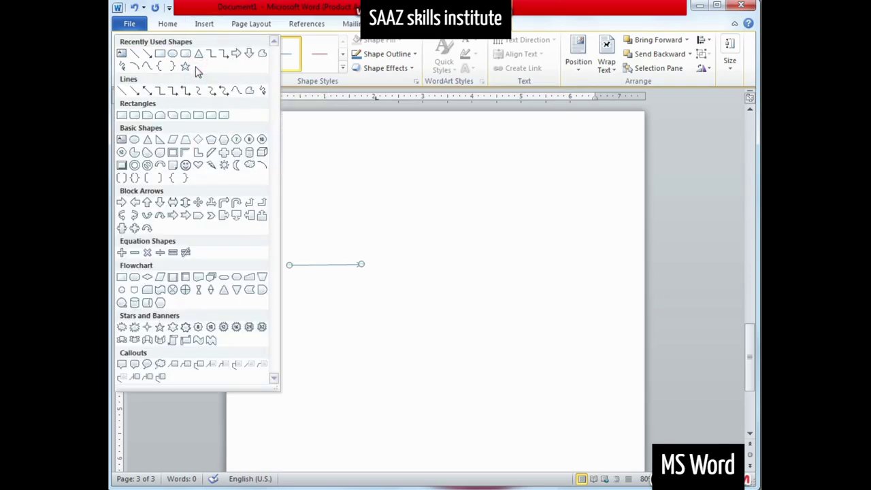
key(Escape)
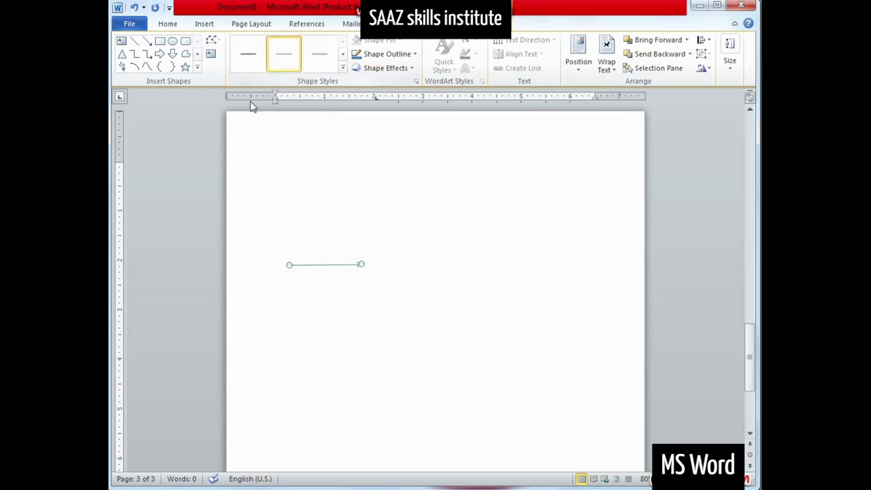
click(343, 70)
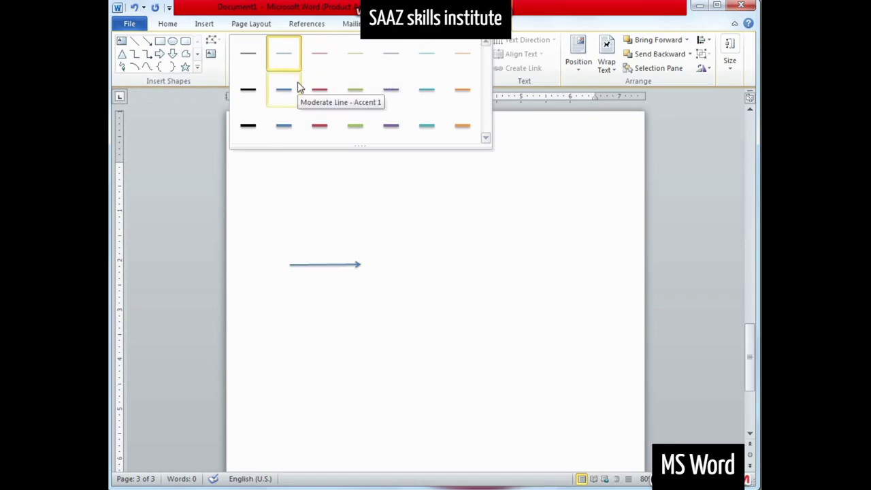
click(249, 136)
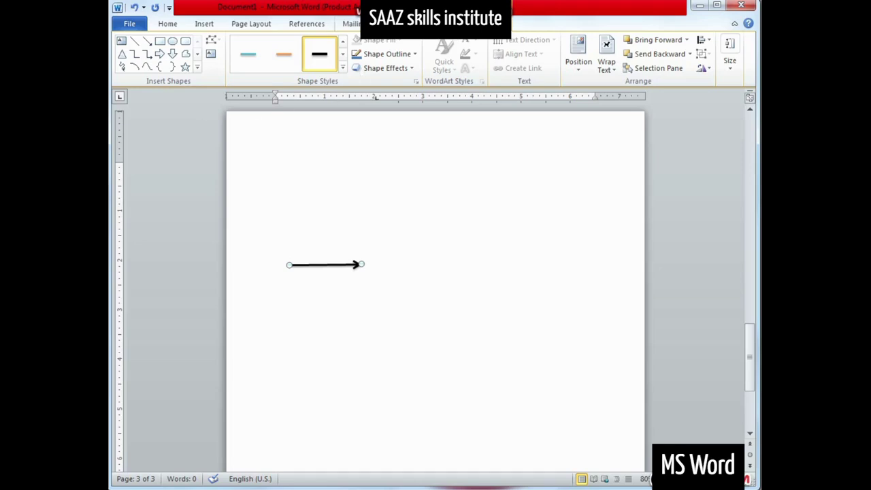
click(381, 56)
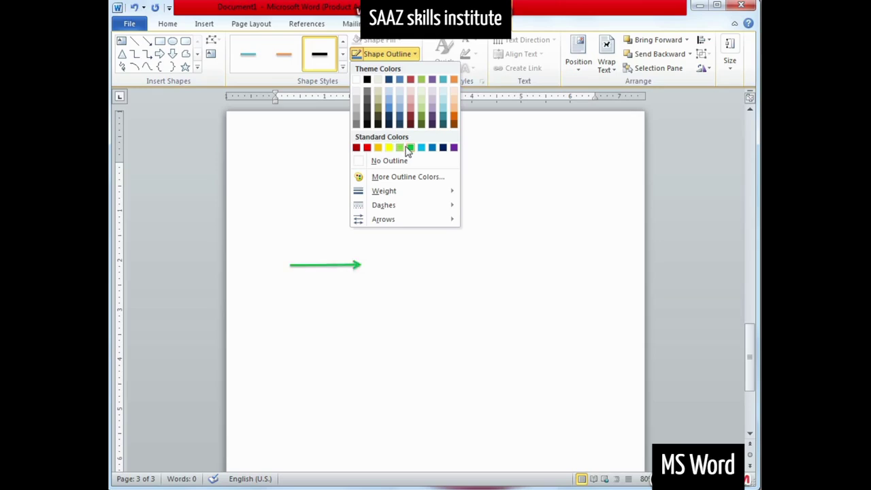
click(443, 147)
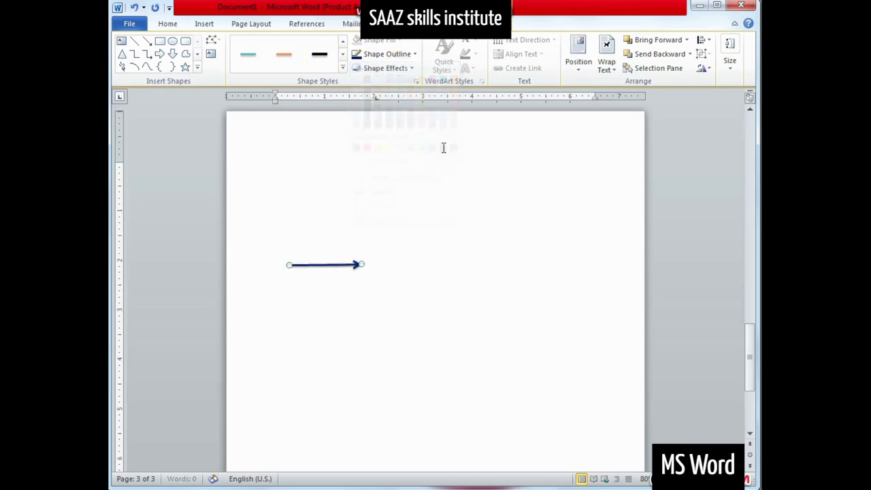
Set the weight of the arrow's outline to 6 pt
click(386, 55)
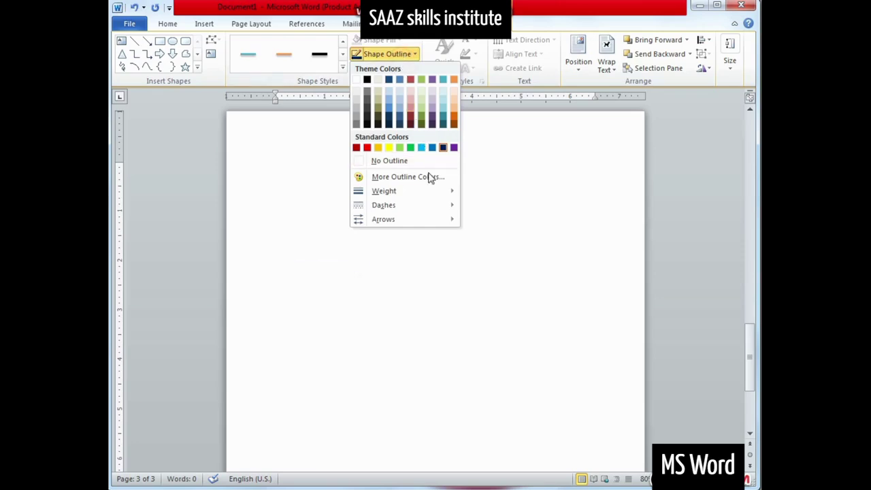
mouse_move(424, 194)
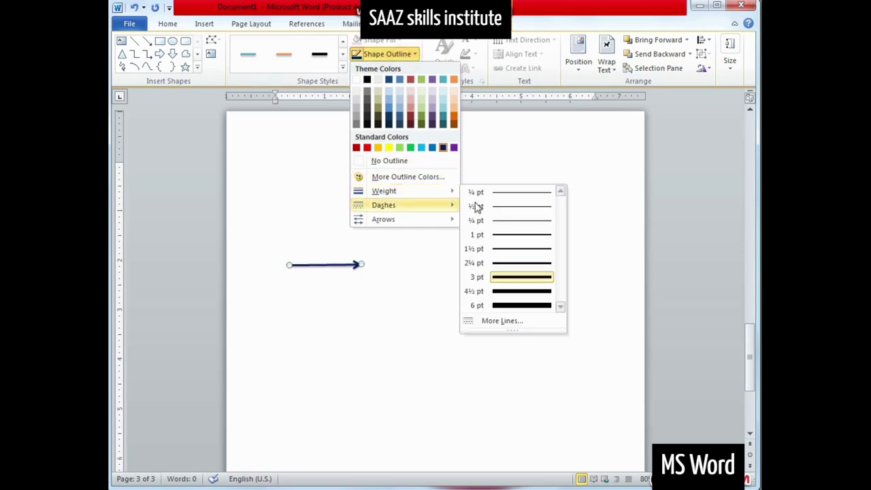
click(534, 302)
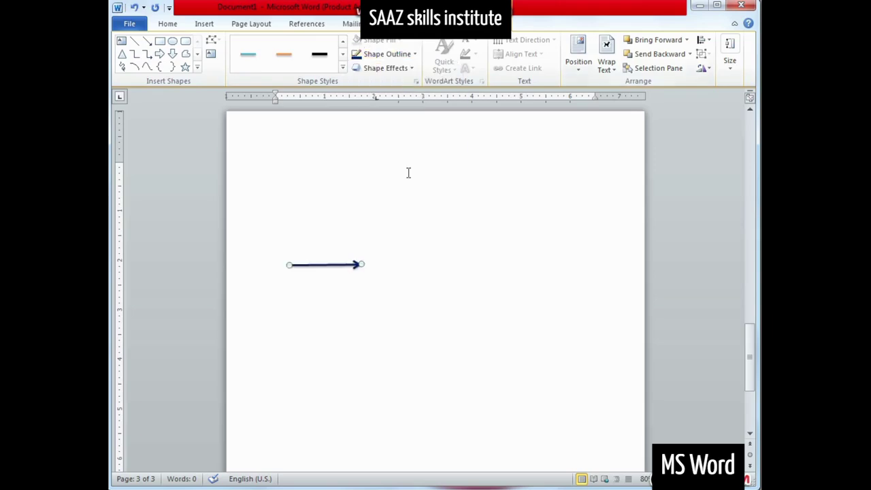
click(415, 56)
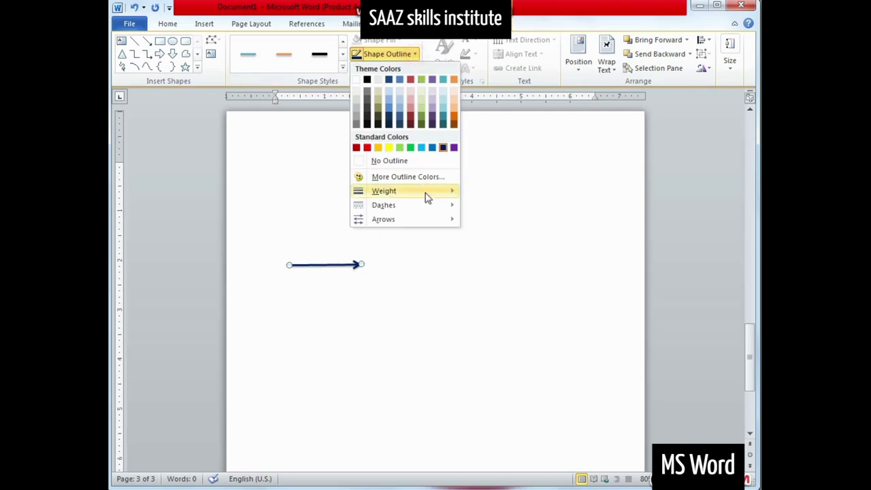
mouse_move(423, 196)
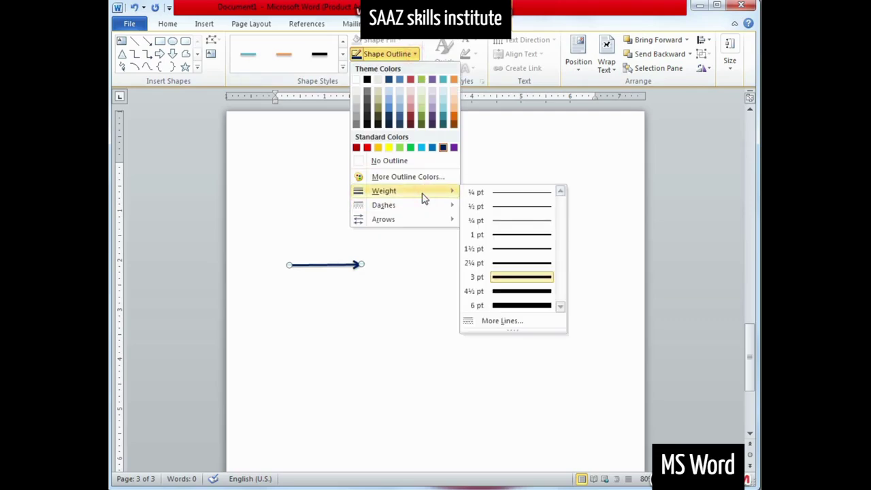
click(515, 306)
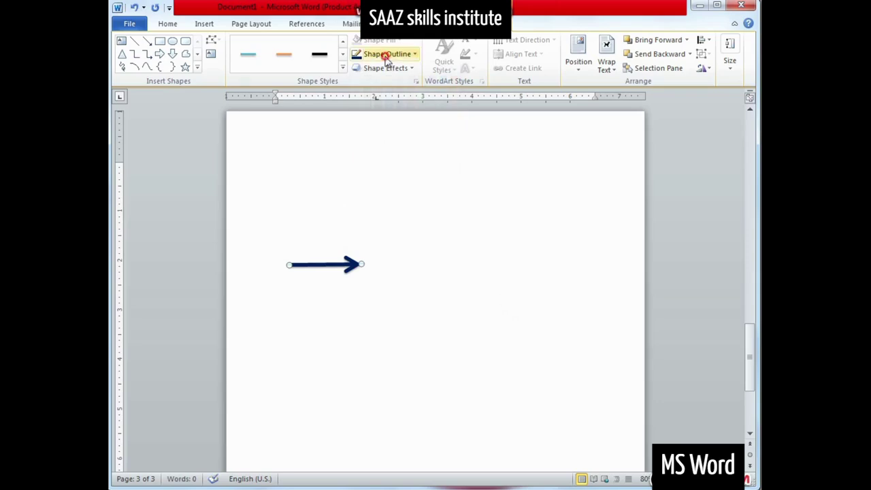
Change the arrow's end style to a round dot at the start and a solid arrowhead at the end
click(385, 54)
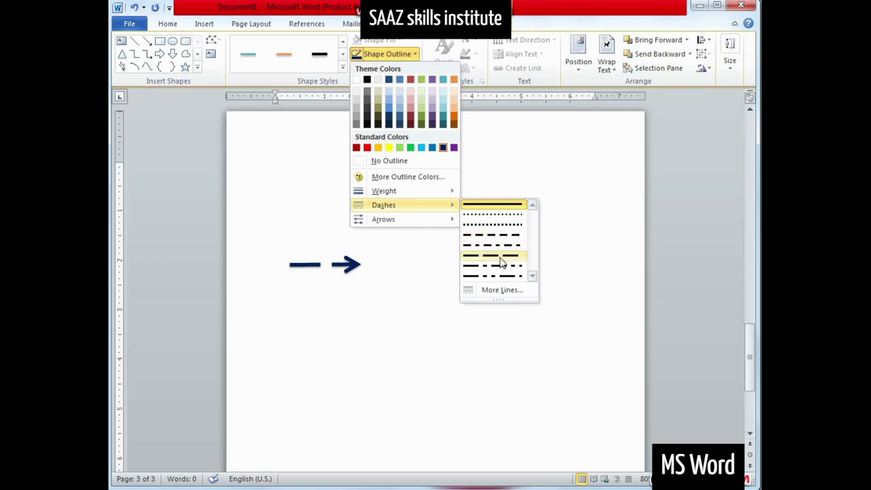
mouse_move(433, 219)
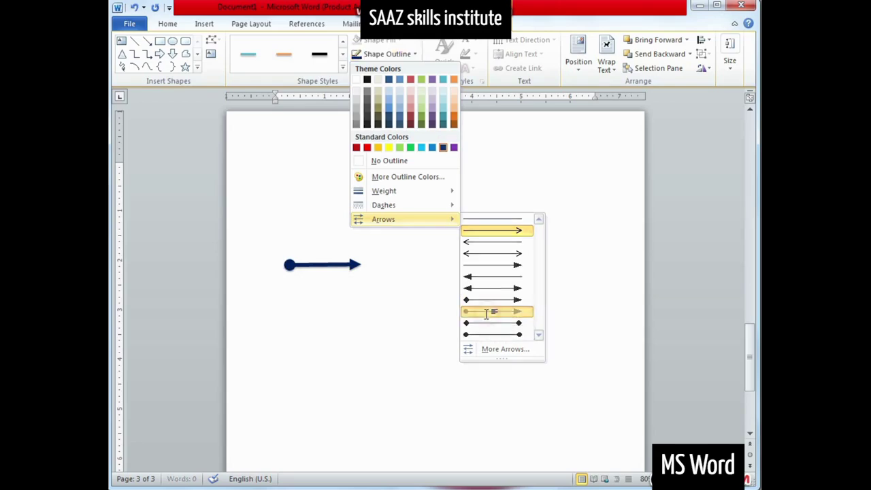
click(488, 312)
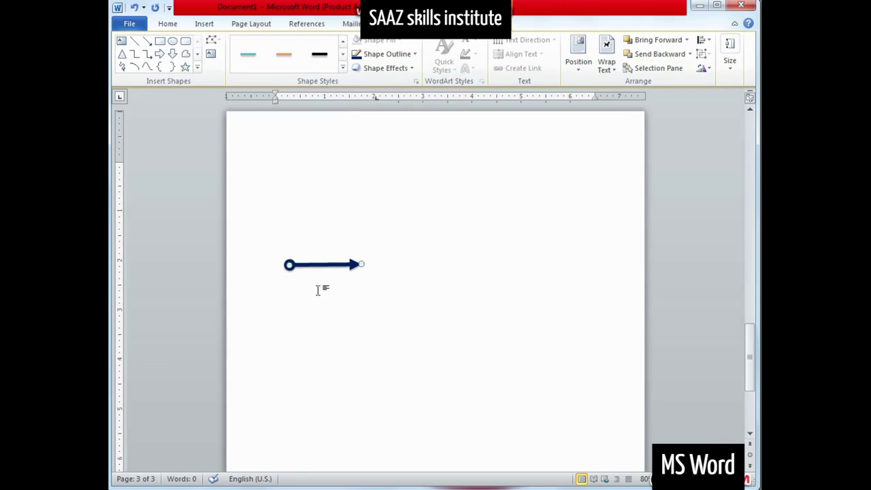
click(344, 293)
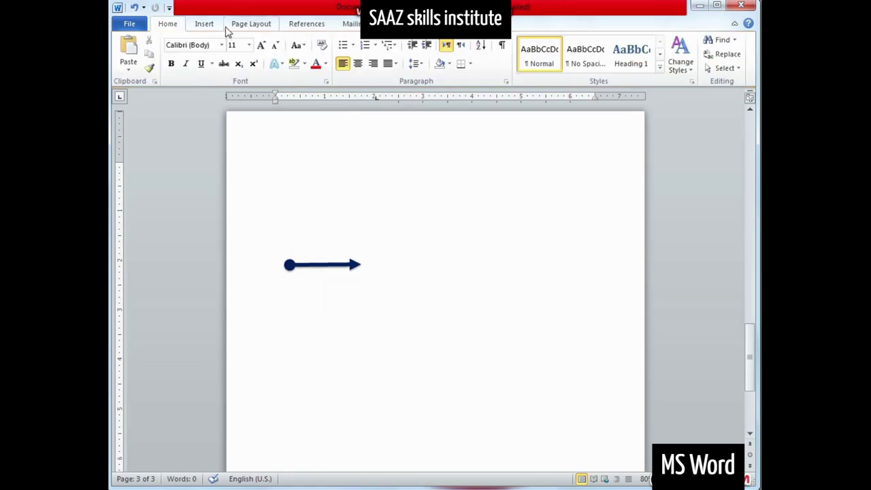
Choose the Cloud basic shape for drawing on the page with the arrow
click(204, 24)
click(278, 53)
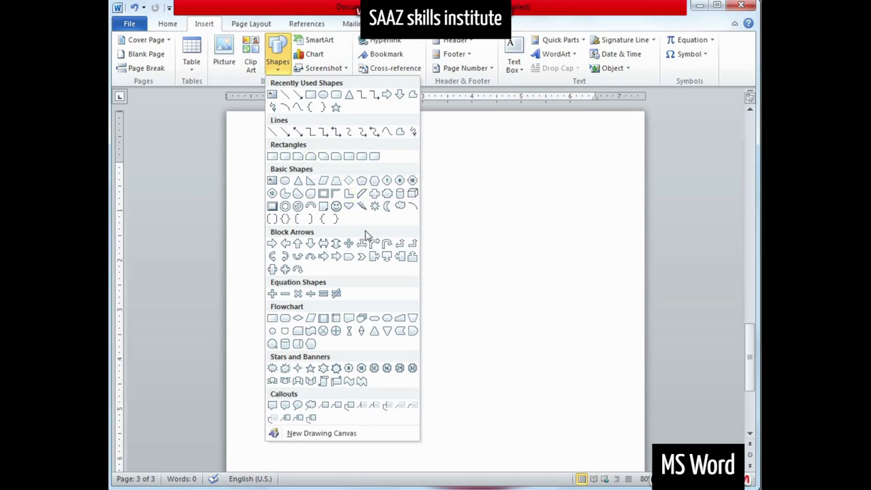
click(400, 206)
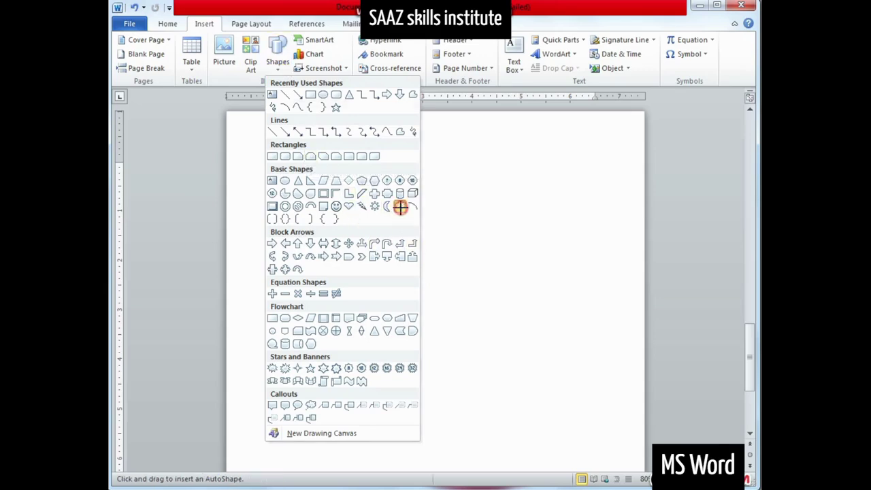
scroll(433, 274, down, 3)
scroll(437, 276, up, 3)
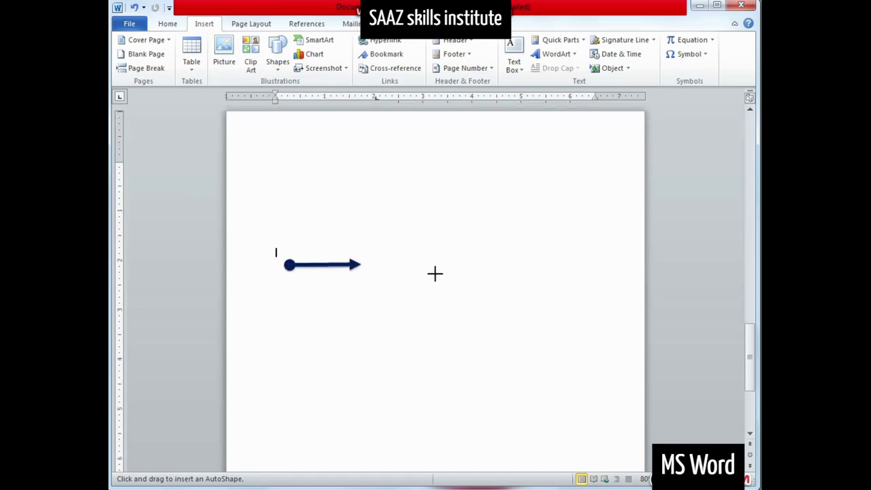